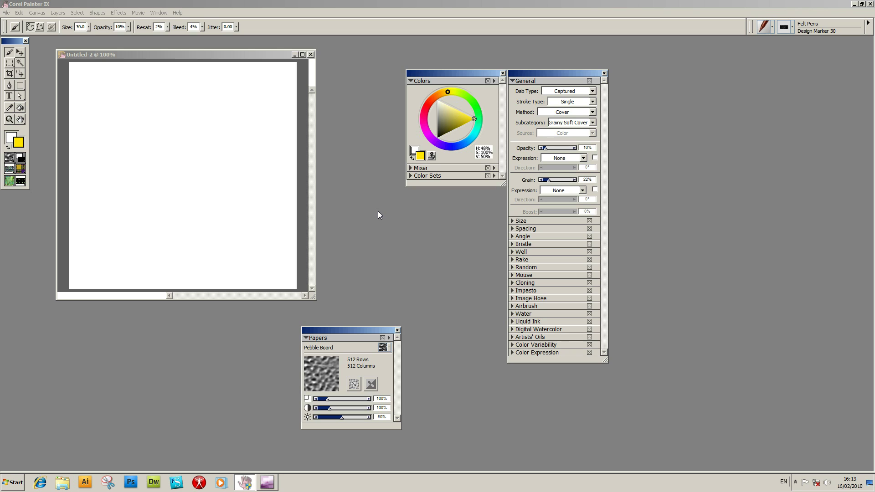
Move the blank Untitled-2 canvas window slightly lower on the screen.
left_click_drag(136, 56, 133, 61)
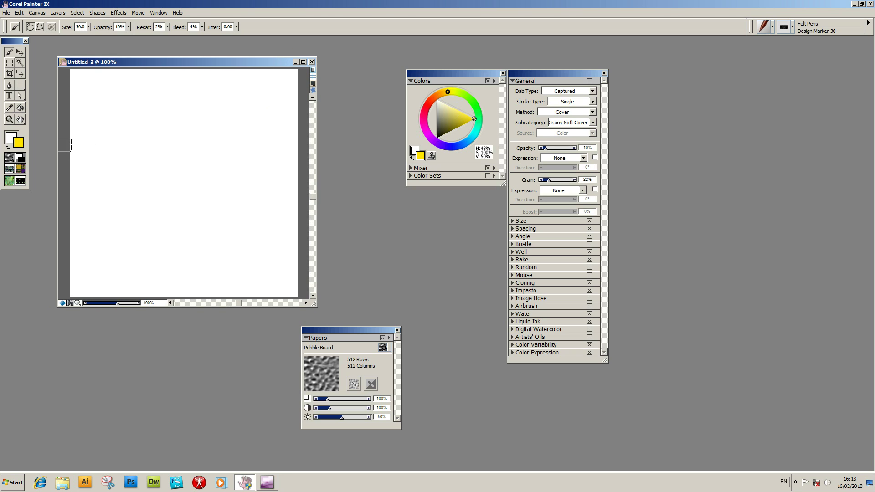
Check the Pebble Board paper library's options and dock the Papers palette beside the canvas.
left_click(13, 162)
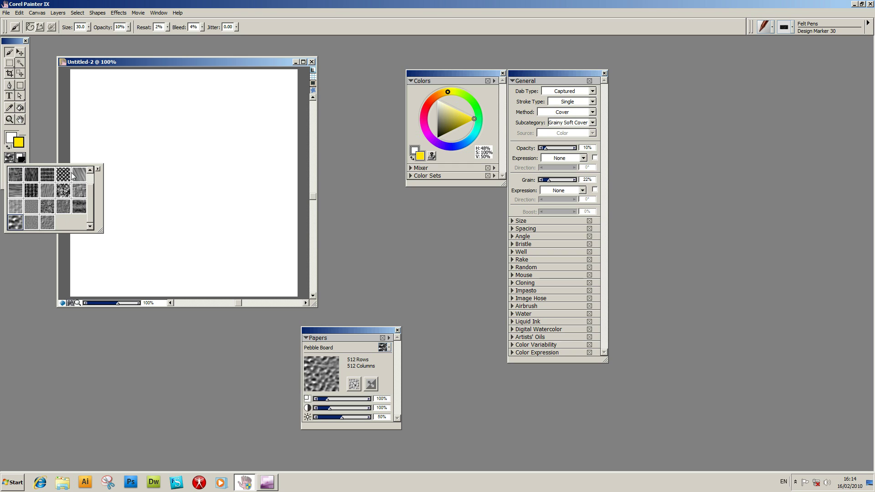
left_click(97, 169)
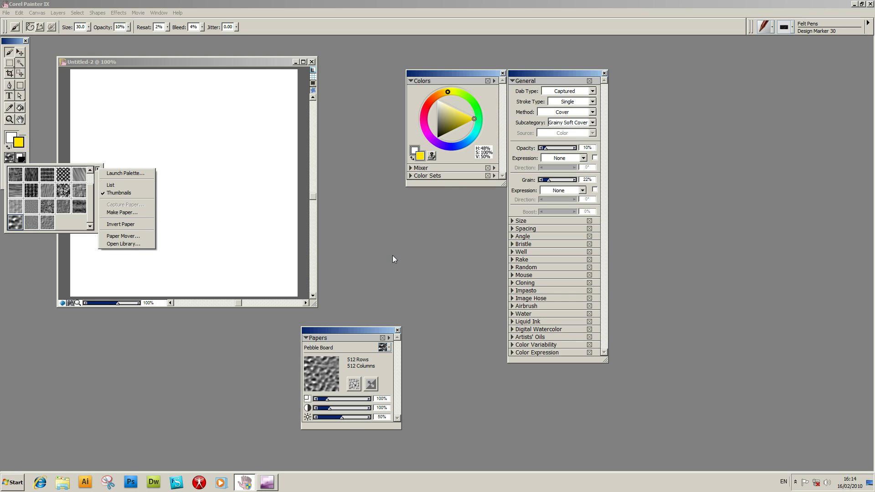
left_click_drag(344, 336, 373, 213)
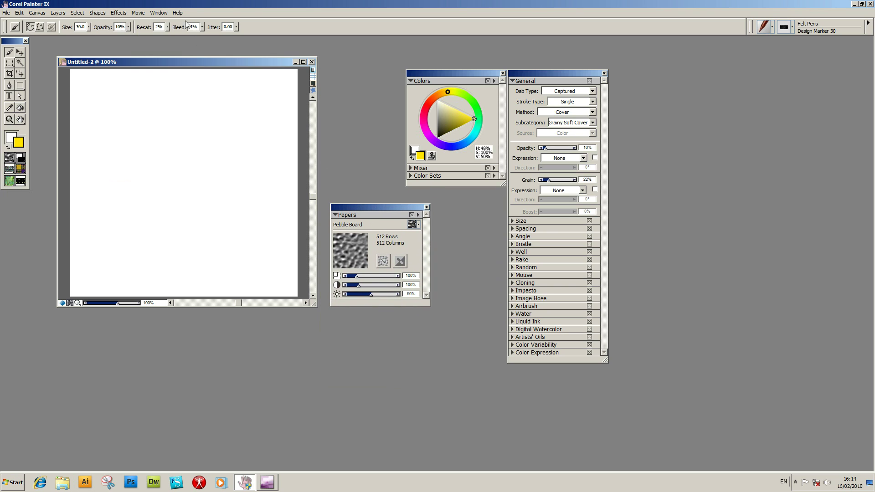
left_click(162, 14)
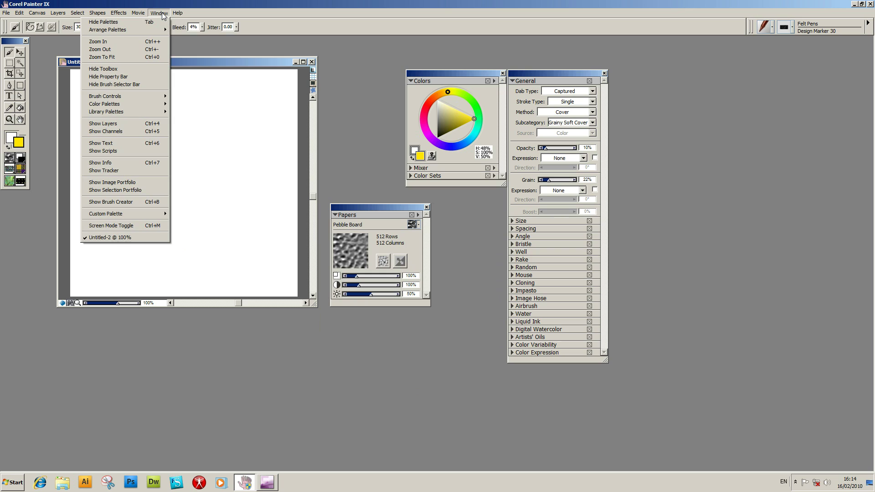
mouse_move(140, 113)
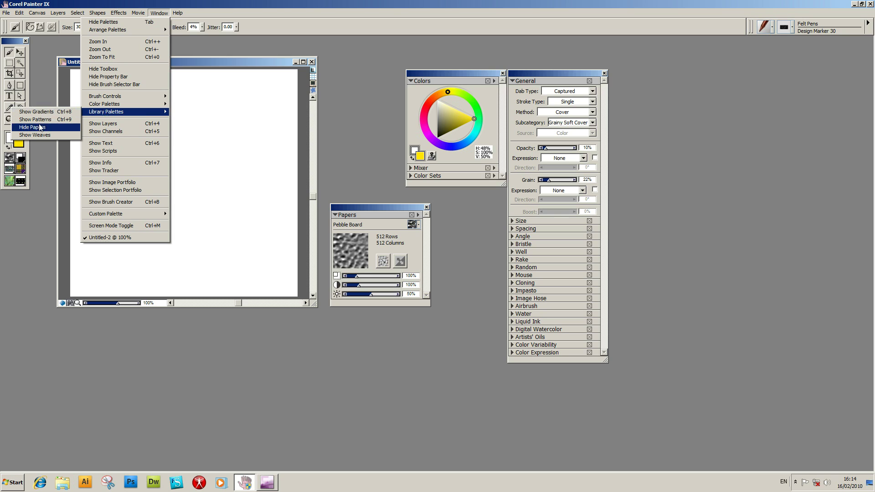
left_click(381, 207)
Choose Open Library… from the Papers palette options menu to replace the paper library.
left_click(418, 215)
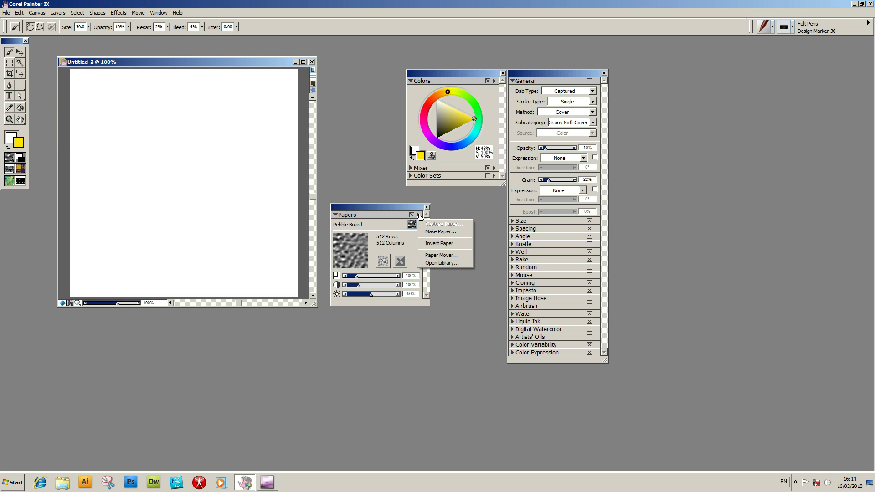
left_click(448, 263)
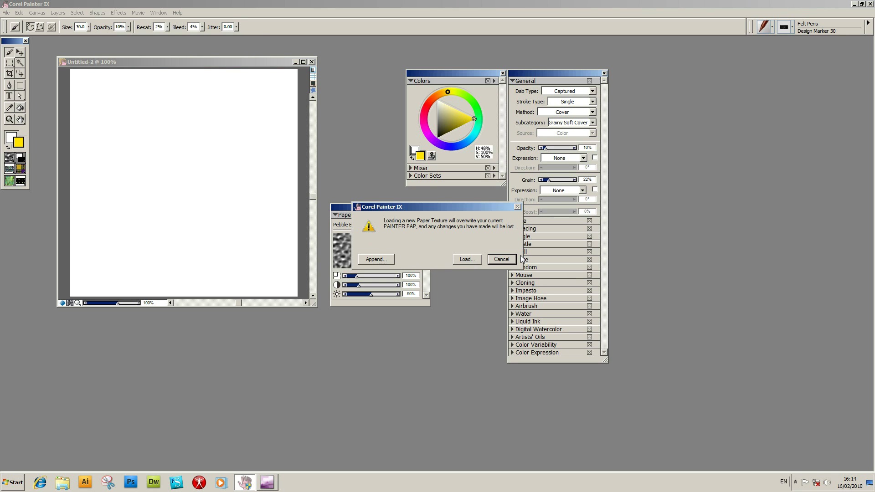
Confirm loading and browse to C:\Users\user folder\Products in the Choose Papers dialog.
left_click(472, 261)
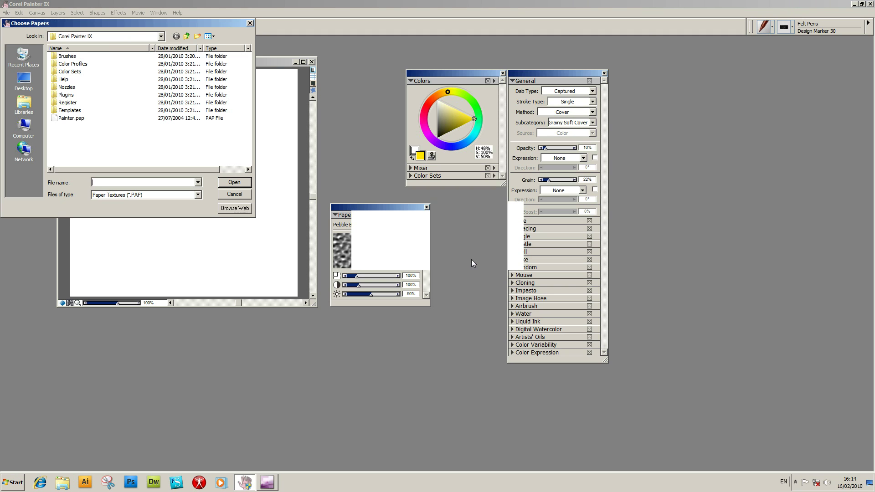
left_click(83, 37)
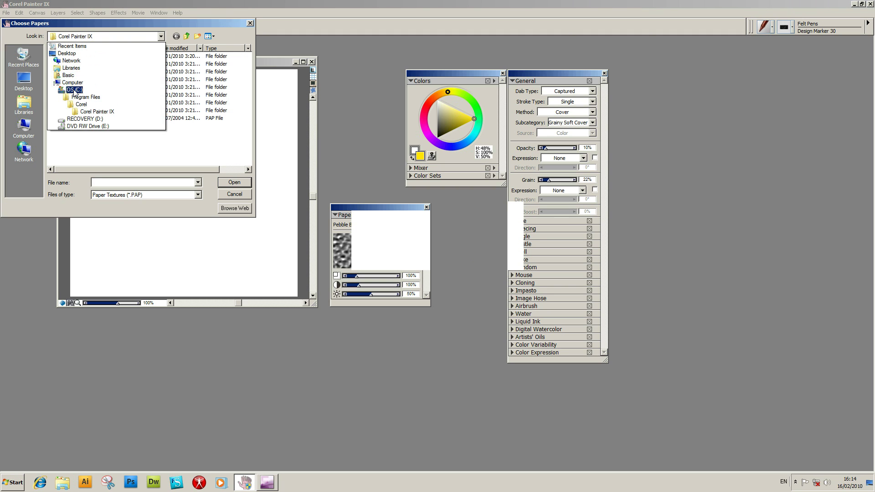
left_click(75, 93)
left_click_drag(249, 68, 250, 135)
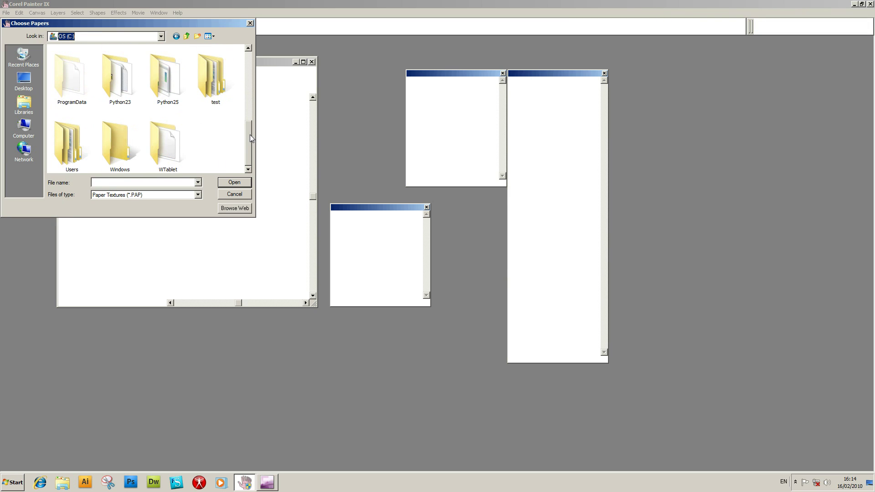
left_click(64, 139)
double_click(69, 142)
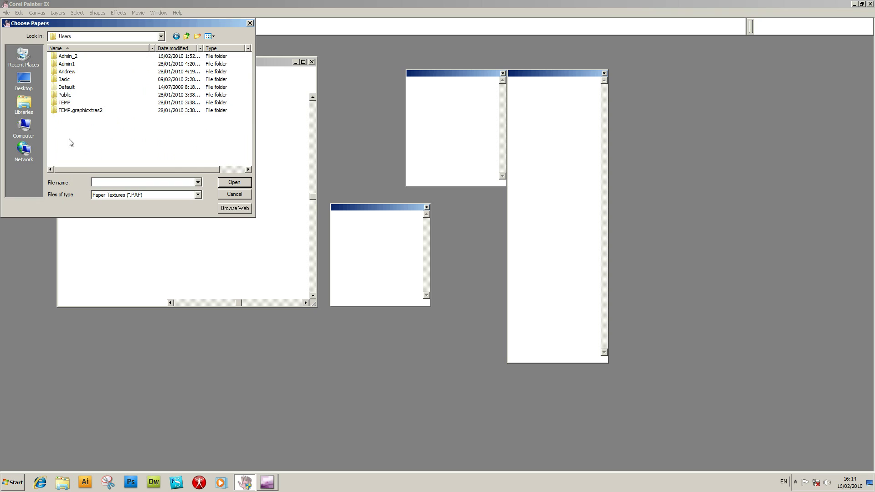
double_click(69, 81)
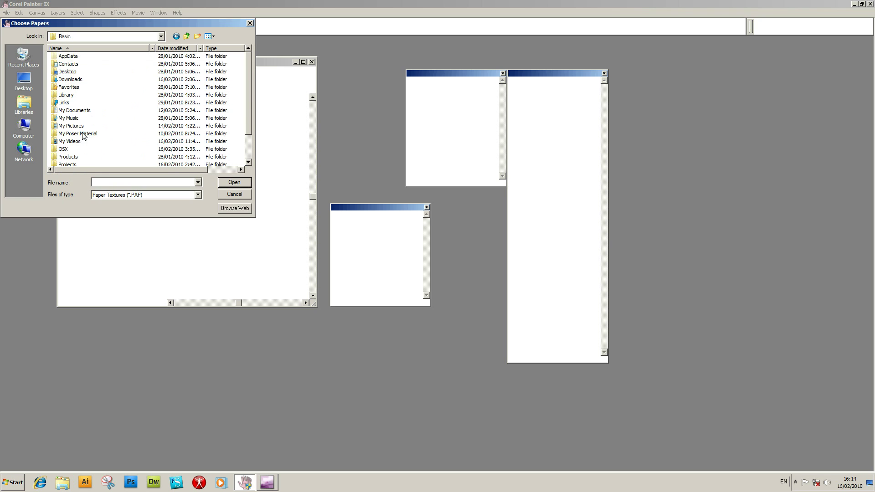
double_click(71, 157)
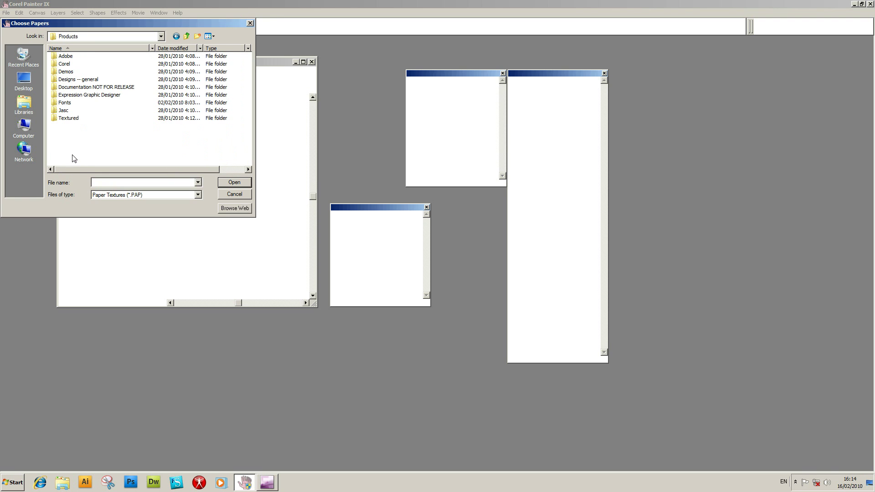
Open Corel > Painter PC Grains > Grains and load GXPaperGrains02_03.pap.
left_click(68, 66)
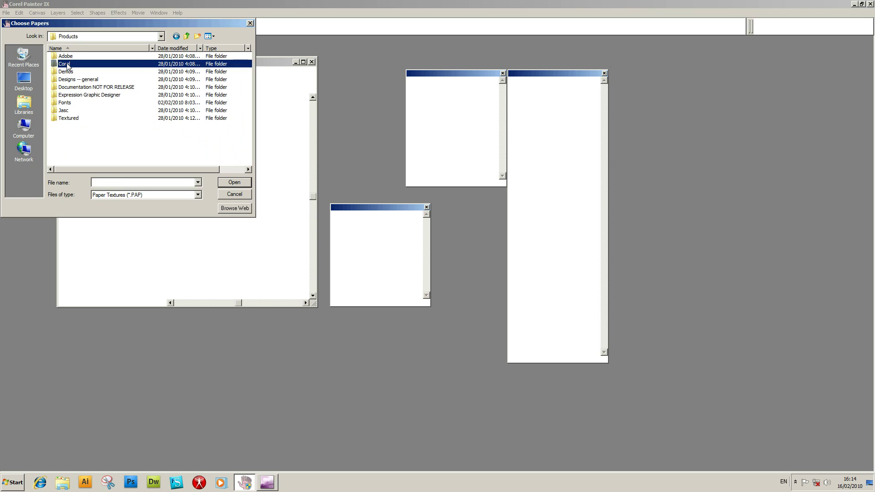
double_click(68, 66)
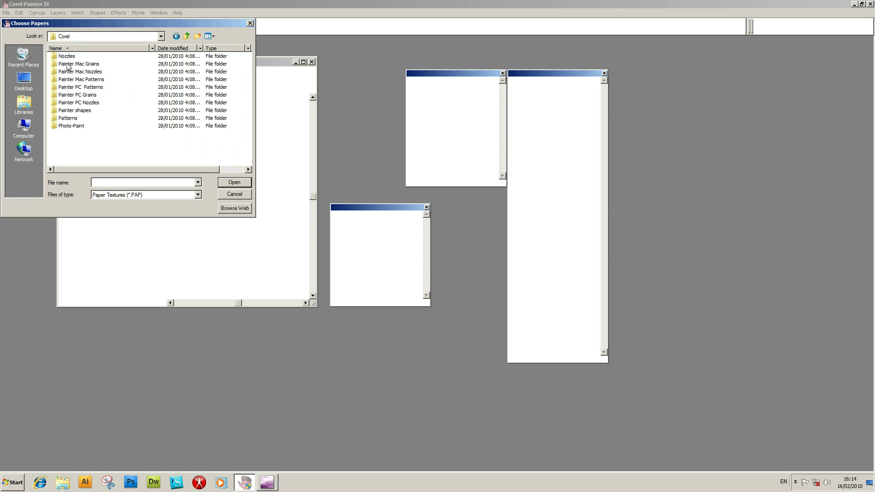
left_click(85, 95)
double_click(85, 96)
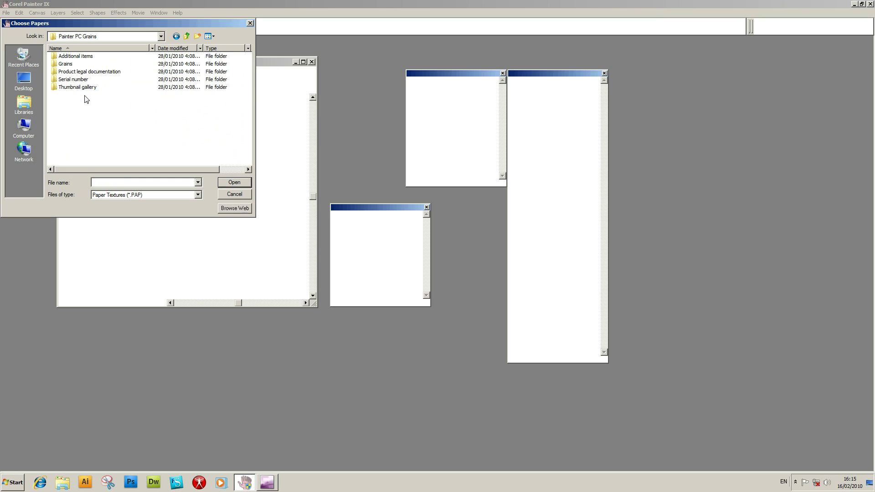
double_click(69, 66)
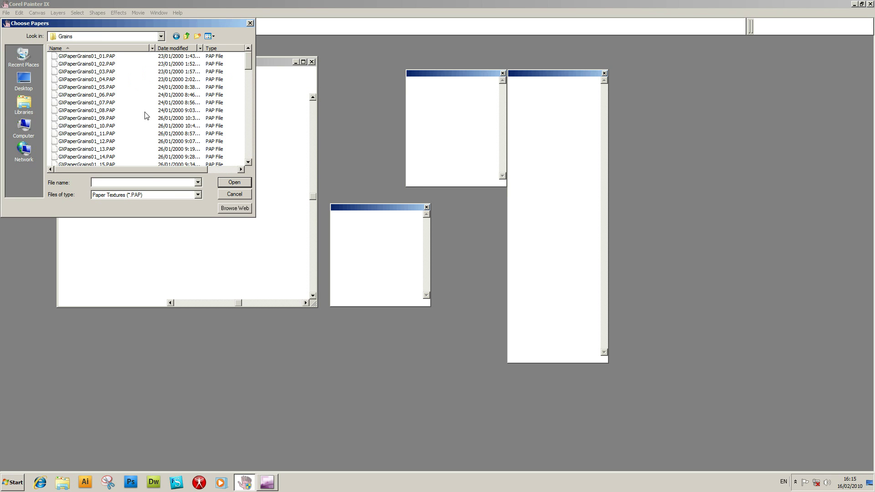
left_click_drag(247, 62, 248, 130)
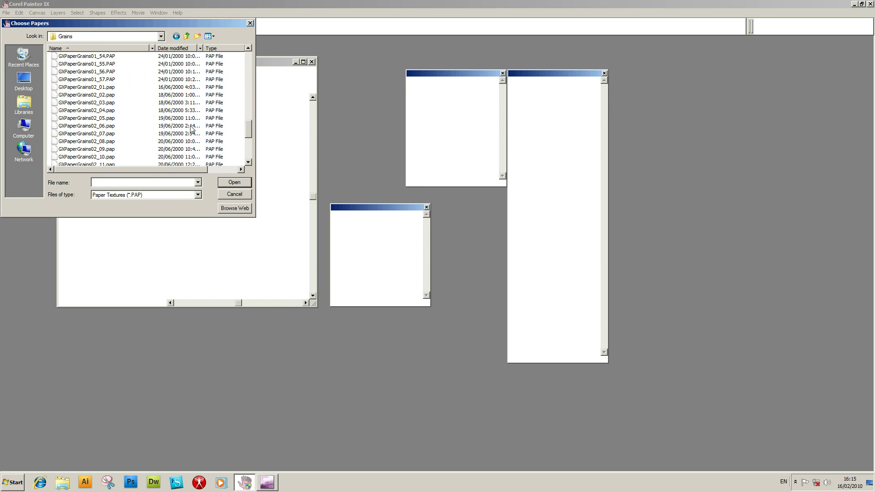
left_click(83, 104)
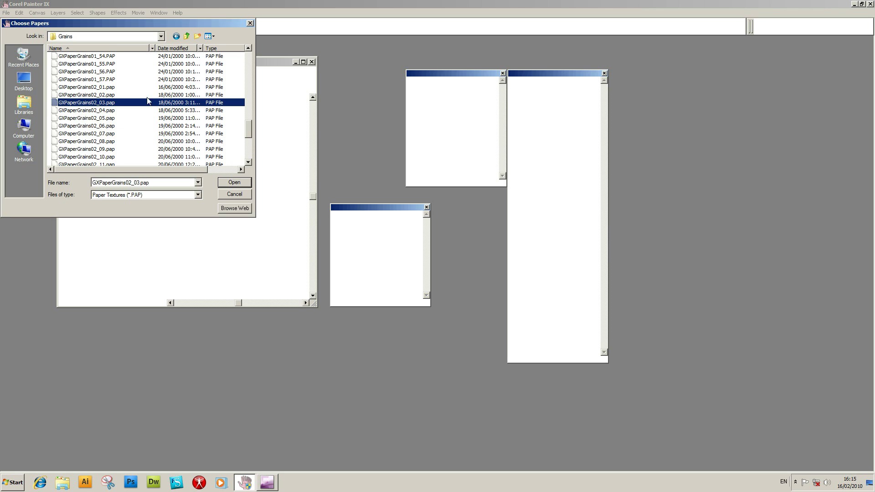
left_click(237, 181)
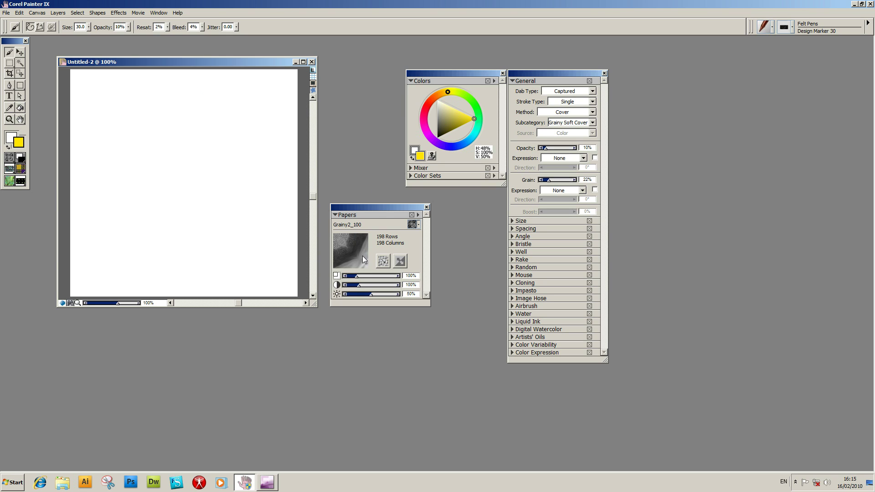
Pick the Grainy2_119 swatch from the newly loaded paper library.
left_click(413, 224)
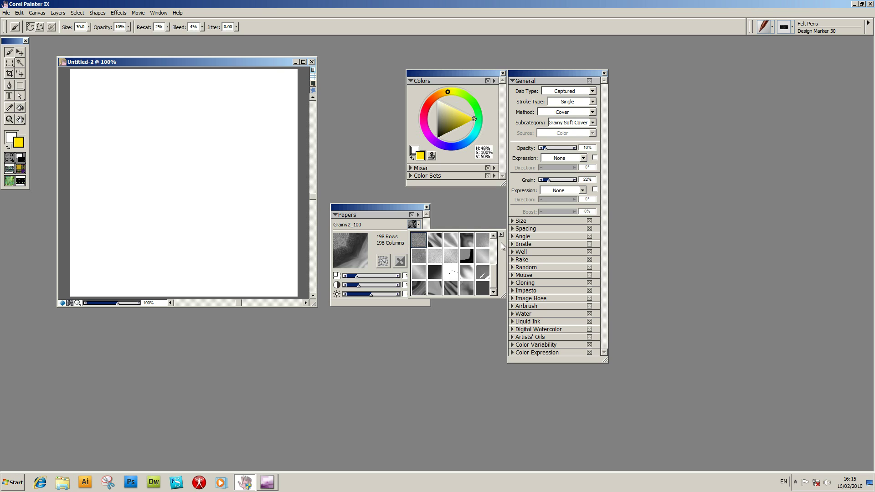
scroll(496, 257, "down", 3)
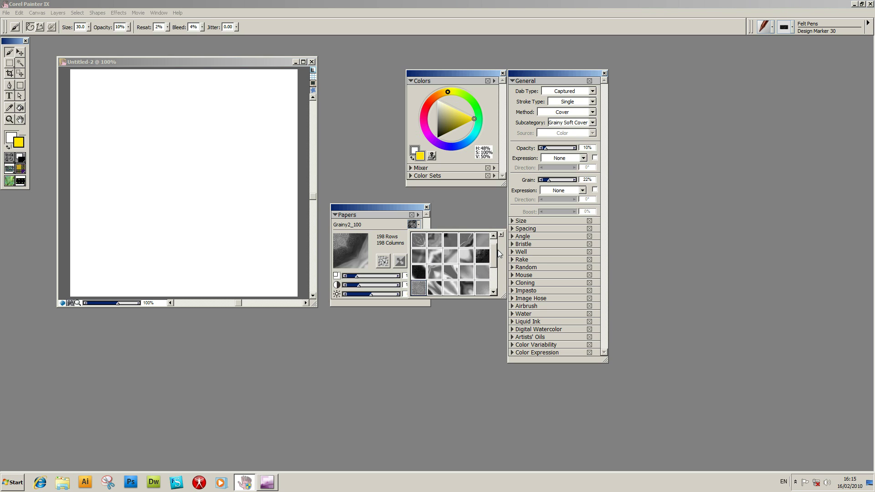
scroll(496, 269, "up", 4)
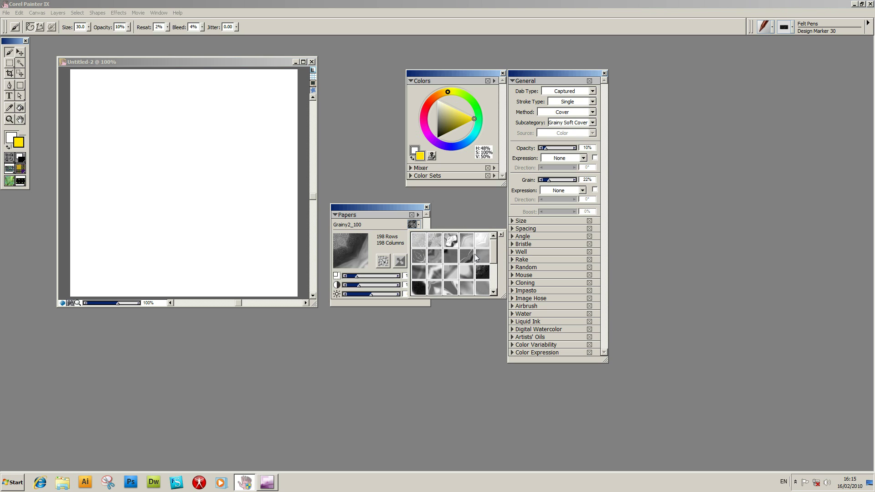
left_click(435, 242)
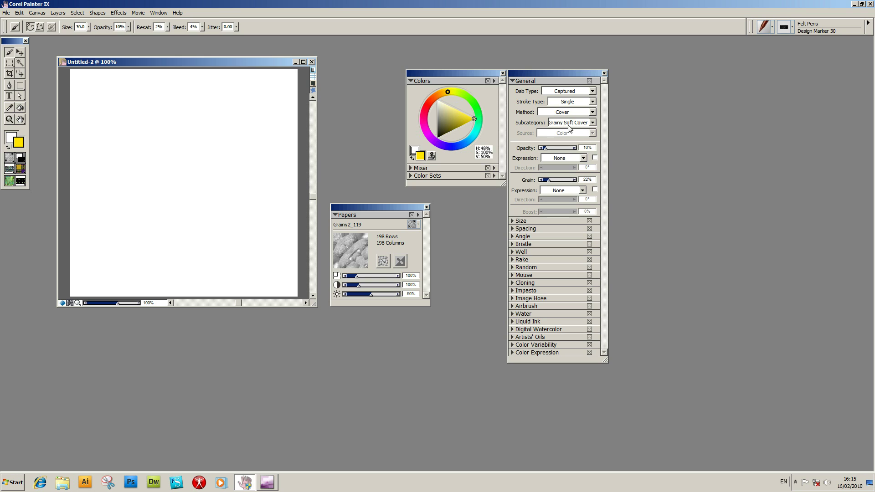
Keep the Grainy Soft Cover method and raise the brush Grain to 94%.
left_click(592, 123)
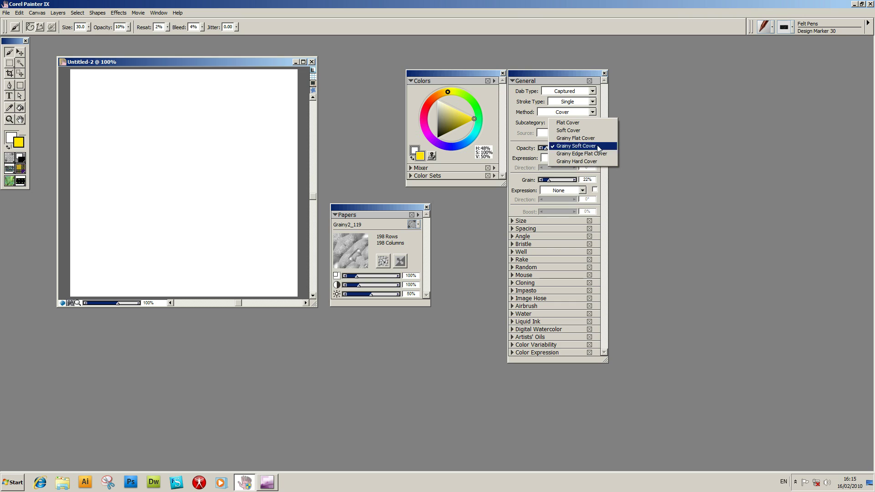
left_click(557, 183)
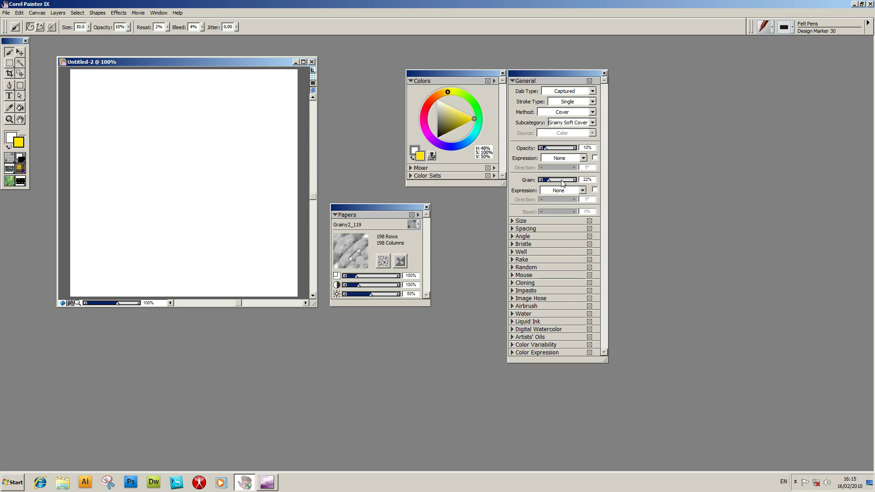
left_click_drag(562, 184, 573, 183)
Paint a yellow diagonal stroke, then widen it into a dark grey band running upper right to lower left.
mouse_move(250, 112)
left_mouse_down()
mouse_move(164, 224)
mouse_move(196, 140)
mouse_move(118, 235)
left_mouse_up()
mouse_move(210, 151)
left_mouse_down()
mouse_move(139, 233)
mouse_move(203, 171)
mouse_move(141, 241)
left_mouse_up()
mouse_move(235, 154)
left_mouse_down()
mouse_move(142, 249)
mouse_move(233, 160)
mouse_move(201, 212)
mouse_move(146, 254)
left_mouse_up()
left_click_drag(246, 180, 183, 253)
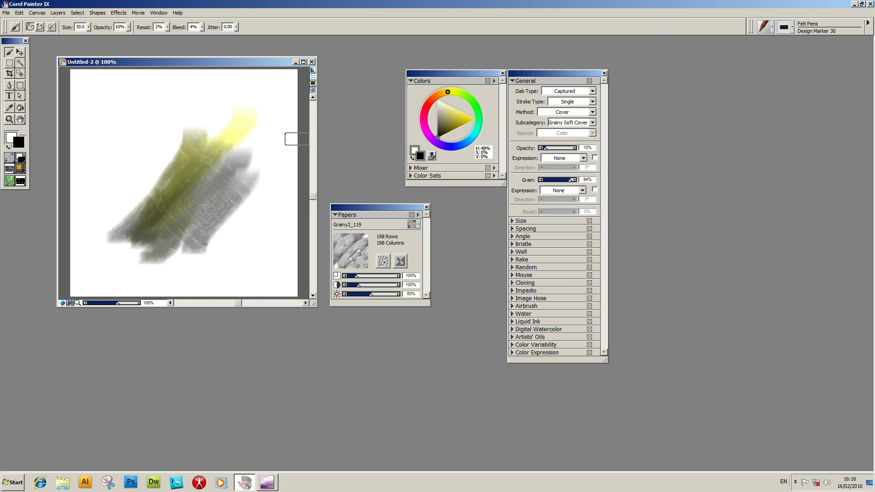
left_click_drag(235, 193, 196, 240)
left_click_drag(196, 133, 122, 214)
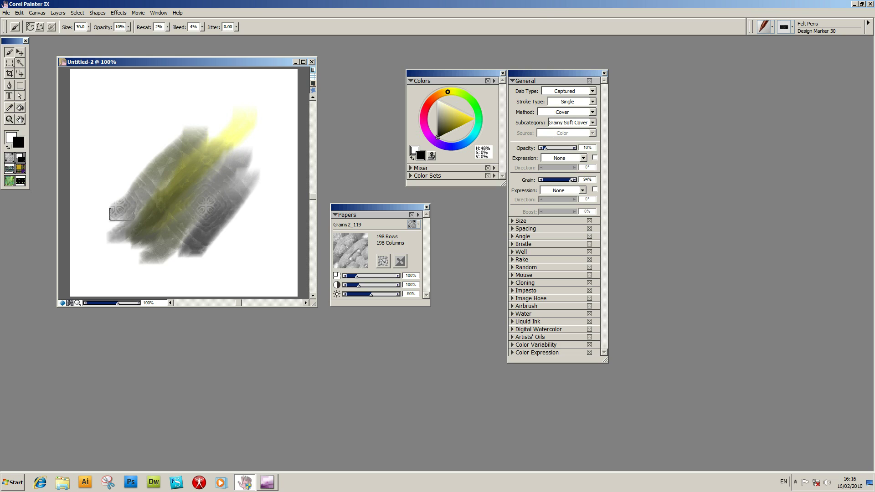
left_click_drag(190, 121, 113, 211)
left_click_drag(164, 113, 100, 194)
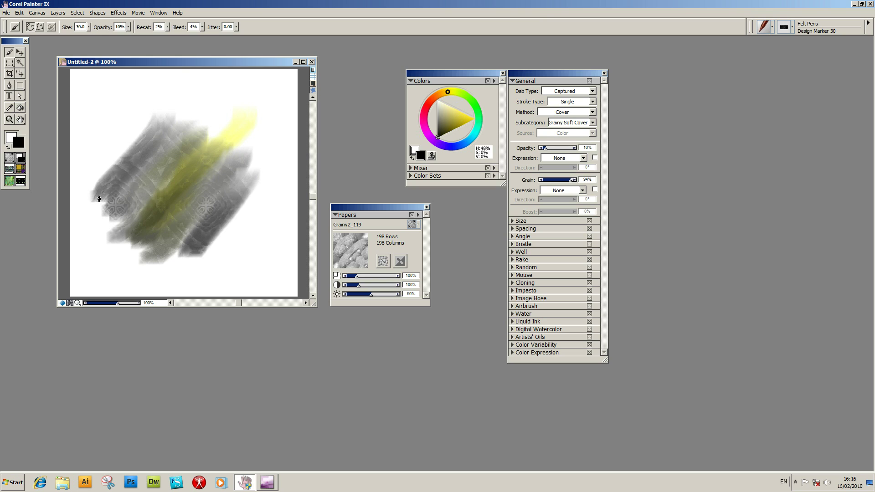
mouse_move(152, 121)
left_mouse_down()
mouse_move(104, 180)
mouse_move(91, 186)
mouse_move(110, 159)
mouse_move(76, 182)
left_mouse_up()
left_click_drag(281, 189, 184, 270)
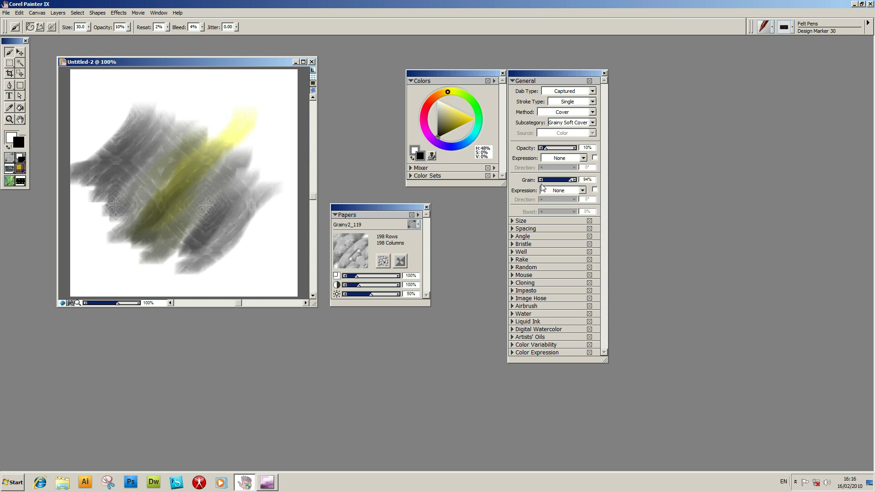
Switch the paper to Grainy2_118 and paint black, then saturated orange strokes across the centre.
left_click(415, 225)
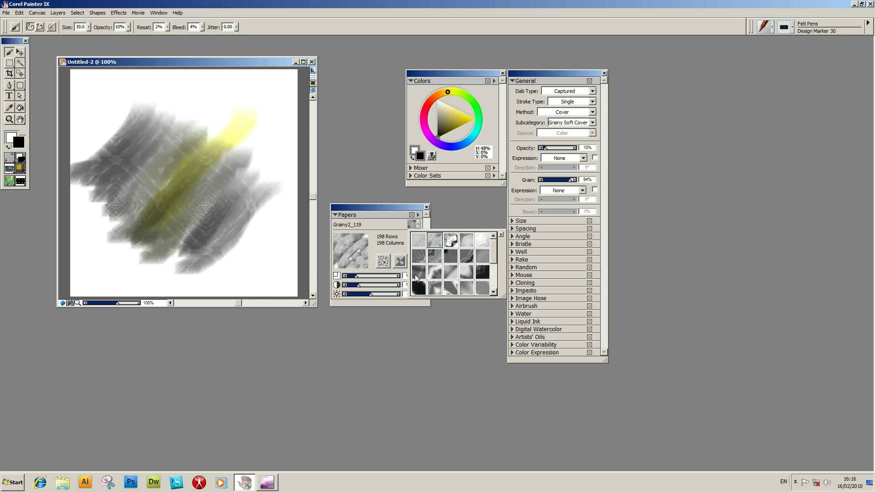
left_click(451, 242)
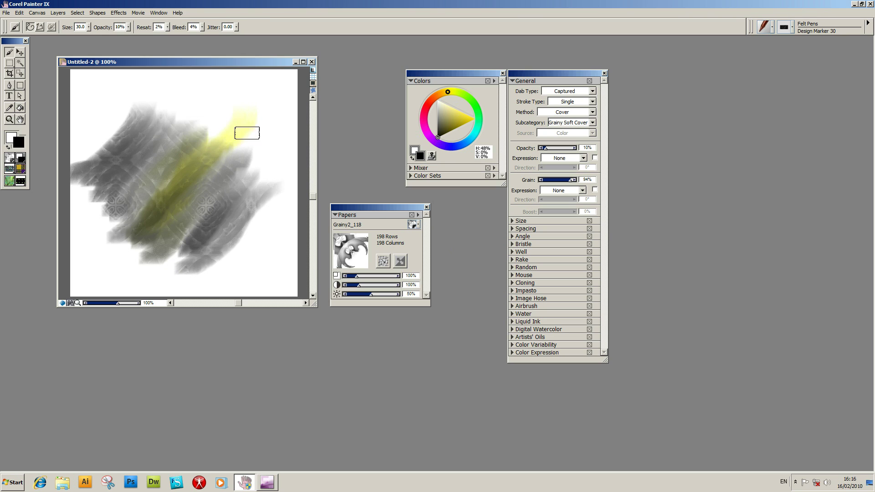
mouse_move(248, 133)
left_mouse_down()
mouse_move(157, 253)
mouse_move(259, 139)
mouse_move(169, 278)
mouse_move(255, 191)
mouse_move(273, 206)
left_mouse_up()
left_click(432, 99)
mouse_move(226, 127)
left_mouse_down()
mouse_move(212, 130)
mouse_move(159, 219)
mouse_move(208, 161)
left_mouse_up()
left_click(469, 115)
mouse_move(215, 129)
left_mouse_down()
mouse_move(197, 186)
mouse_move(151, 234)
mouse_move(166, 241)
mouse_move(214, 207)
mouse_move(235, 228)
mouse_move(237, 270)
mouse_move(266, 221)
mouse_move(221, 293)
mouse_move(182, 286)
mouse_move(217, 238)
mouse_move(246, 255)
left_mouse_up()
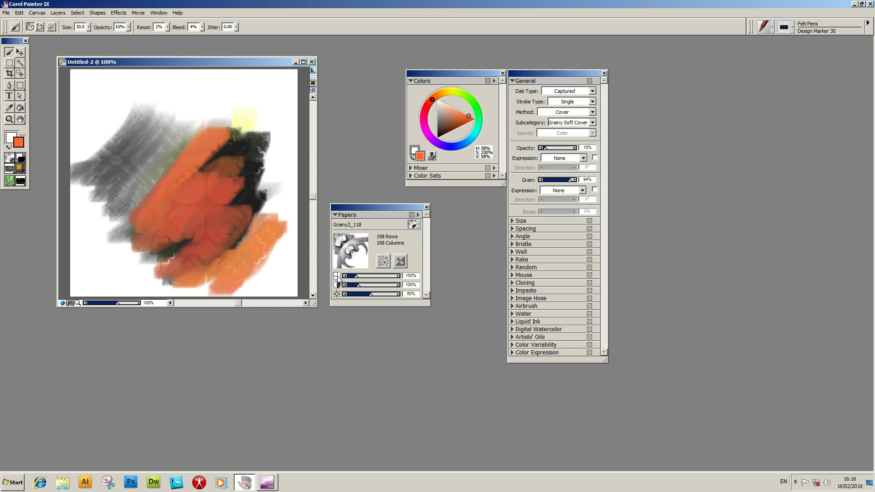
Scale the paper to 219%, add another orange stroke, and adjust the paper contrast.
mouse_move(356, 277)
left_mouse_down()
mouse_move(346, 276)
mouse_move(378, 277)
mouse_move(364, 277)
left_mouse_up()
mouse_move(287, 181)
left_mouse_down()
mouse_move(227, 267)
mouse_move(241, 211)
mouse_move(199, 229)
left_mouse_up()
mouse_move(369, 284)
left_mouse_down()
mouse_move(390, 285)
mouse_move(350, 287)
mouse_move(401, 295)
mouse_move(370, 295)
left_mouse_up()
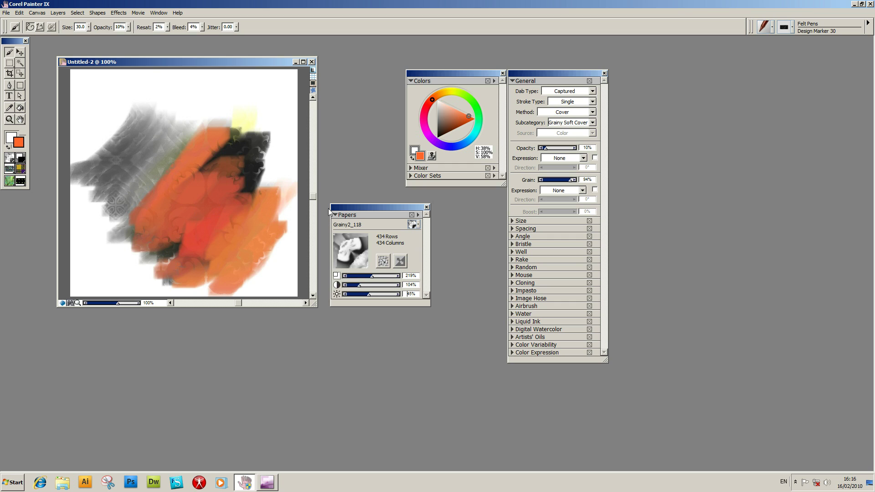
Raise paper contrast to 159%, then go to Effects > Surface Control > Apply Surface Texture.
left_click_drag(359, 286, 367, 287)
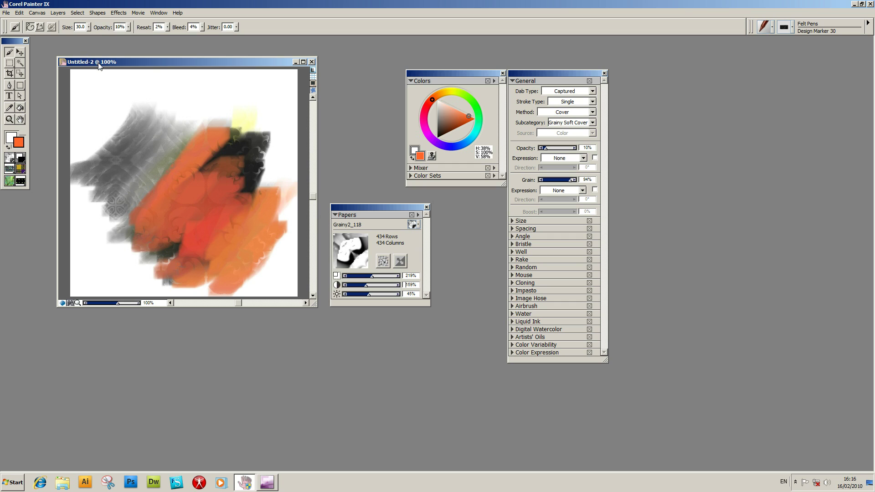
left_click_drag(95, 61, 99, 60)
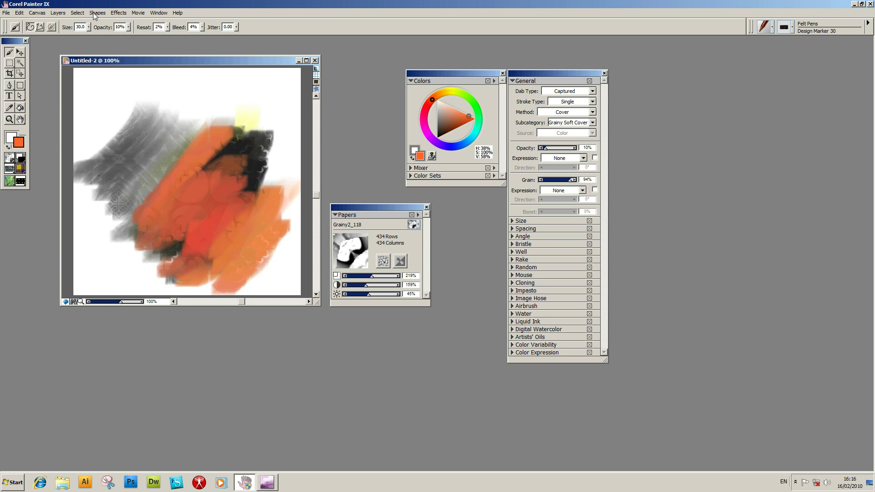
left_click(119, 14)
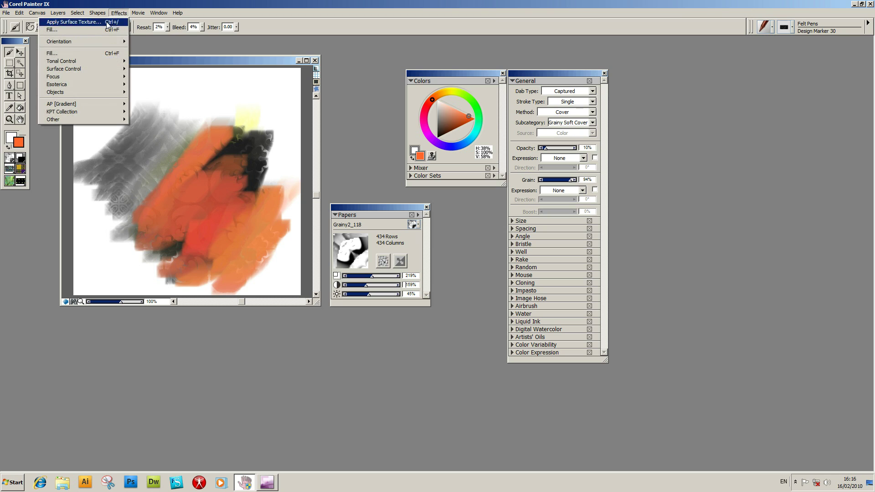
mouse_move(98, 63)
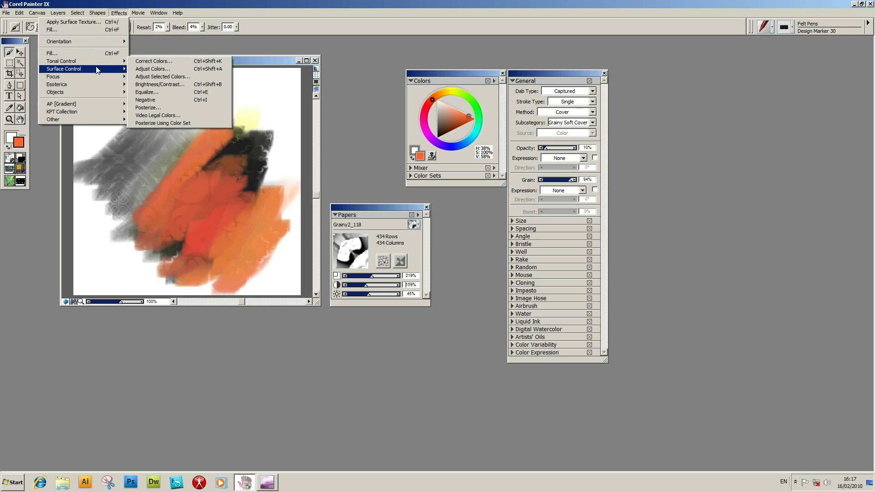
mouse_move(98, 69)
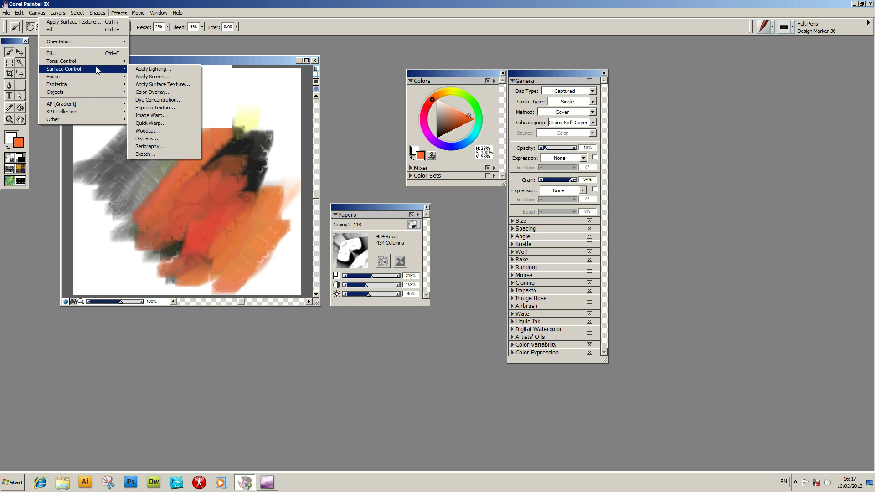
Open Apply Surface Texture using Paper and fine-tune the paper scale while previewing.
left_click(163, 85)
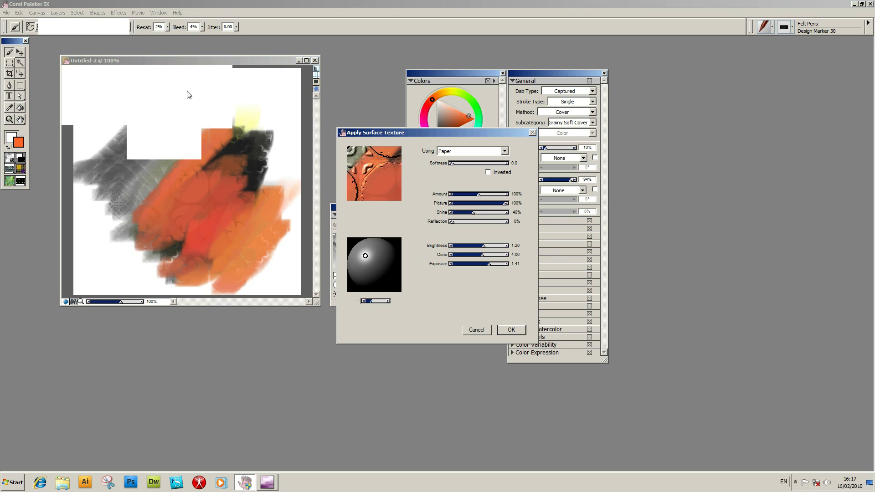
mouse_move(393, 191)
left_mouse_down()
mouse_move(385, 173)
mouse_move(381, 181)
left_mouse_up()
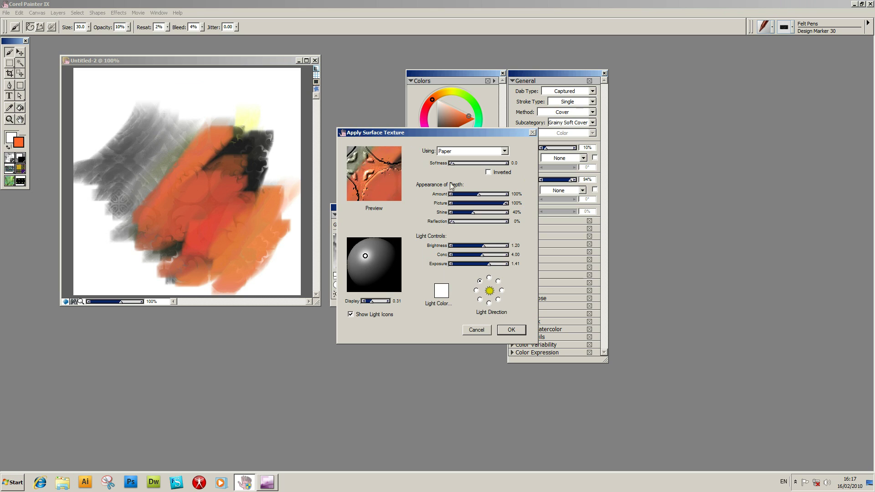
left_click_drag(436, 133, 555, 143)
left_click_drag(370, 277, 351, 282)
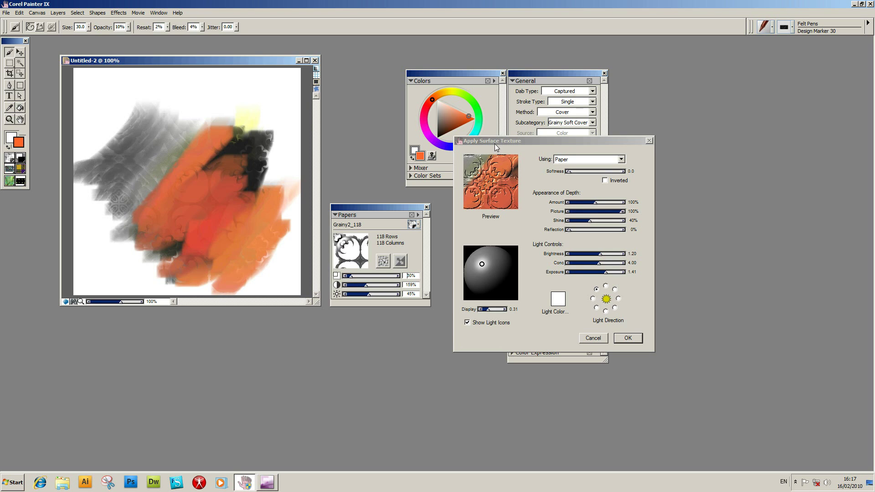
left_click_drag(494, 143, 472, 149)
left_click_drag(351, 276, 358, 278)
Set Softness to 7.0, deepen the Amount, centre the light and dim its brightness.
left_click_drag(547, 177, 559, 177)
left_click_drag(573, 209, 586, 226)
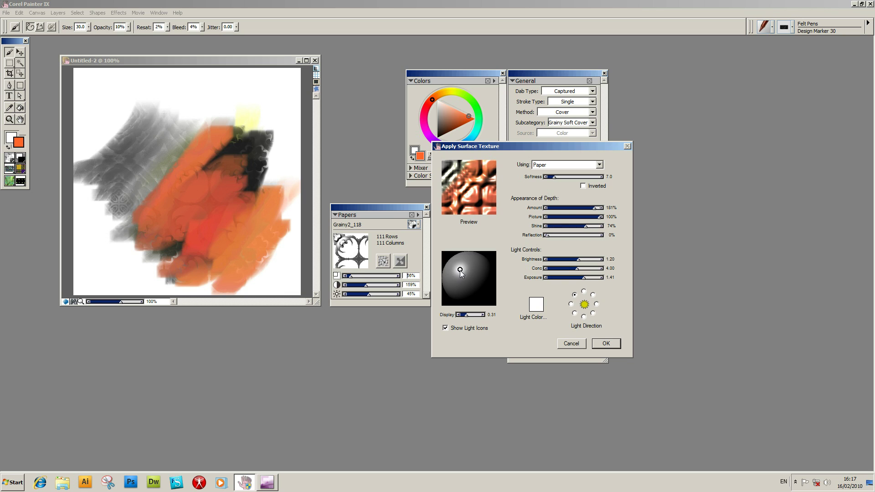
mouse_move(461, 270)
left_mouse_down()
mouse_move(476, 294)
mouse_move(457, 273)
left_mouse_up()
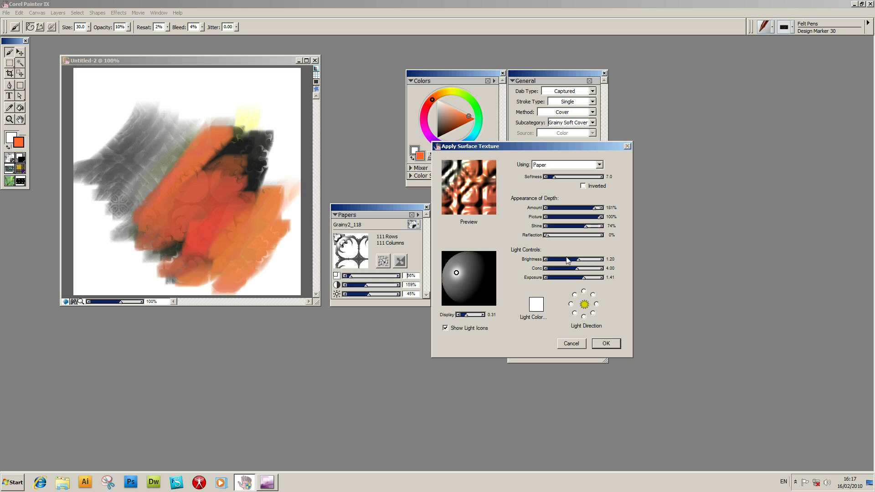
left_click_drag(579, 260, 565, 259)
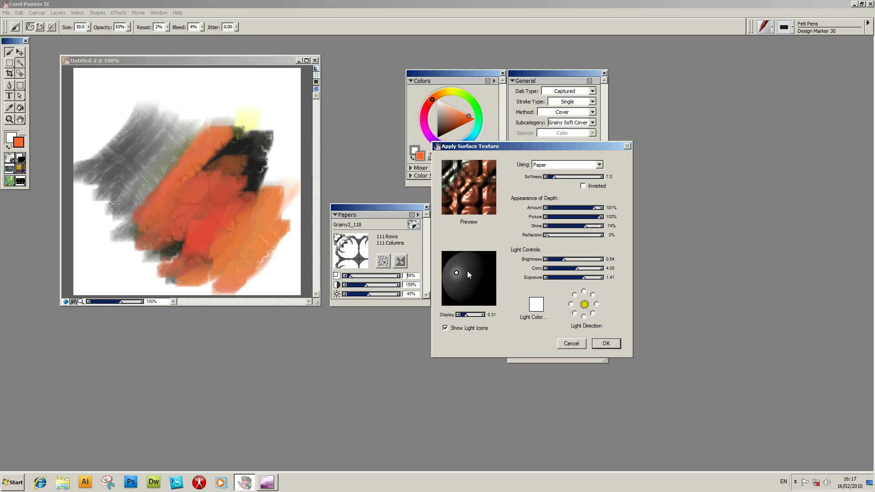
left_click_drag(458, 272, 462, 278)
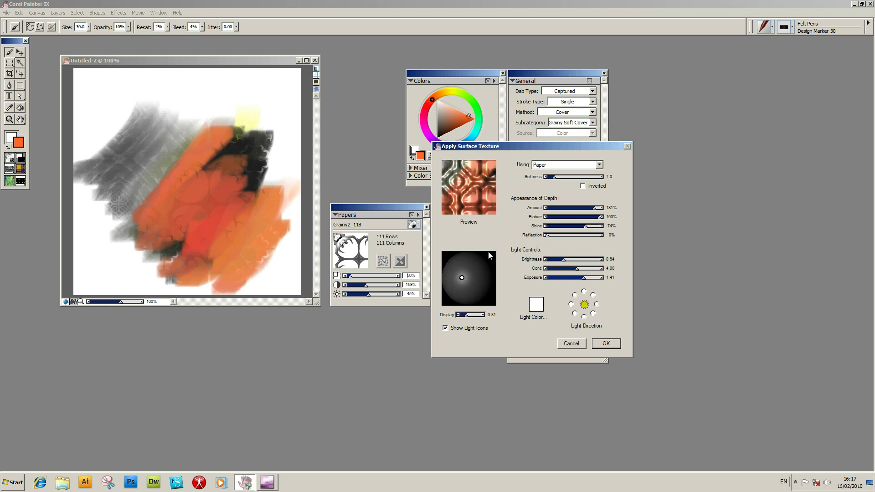
left_click_drag(485, 145, 486, 116)
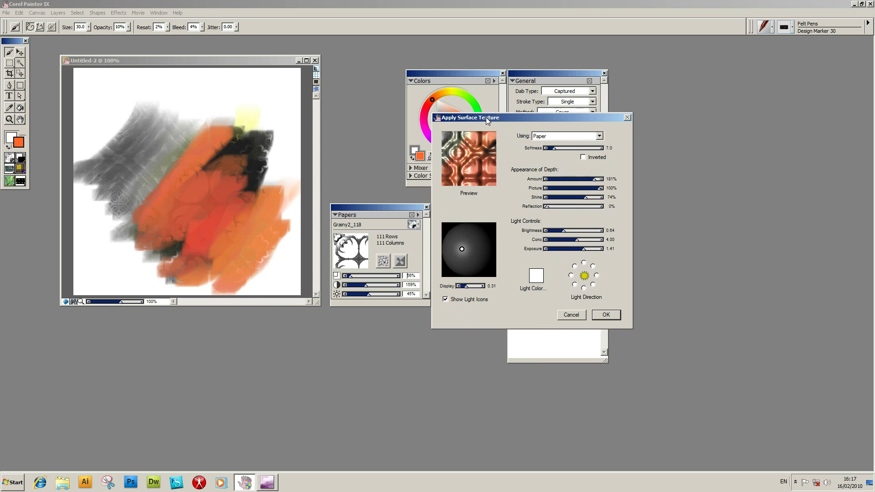
Apply the trial embossed surface texture, then undo it.
left_click(608, 315)
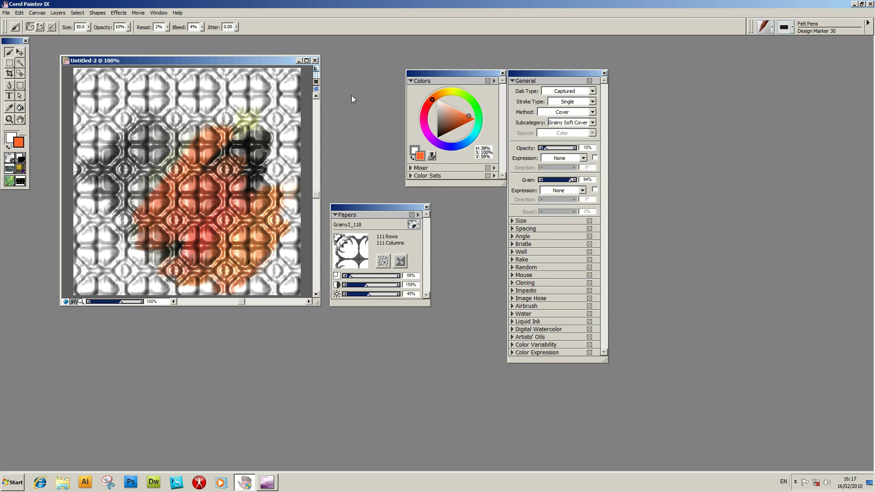
left_click_drag(187, 59, 196, 71)
left_click(19, 12)
left_click(22, 23)
Make Grainy2_083 the current paper and bring up the Surface Control effects.
left_click(413, 224)
left_click_drag(494, 252, 489, 283)
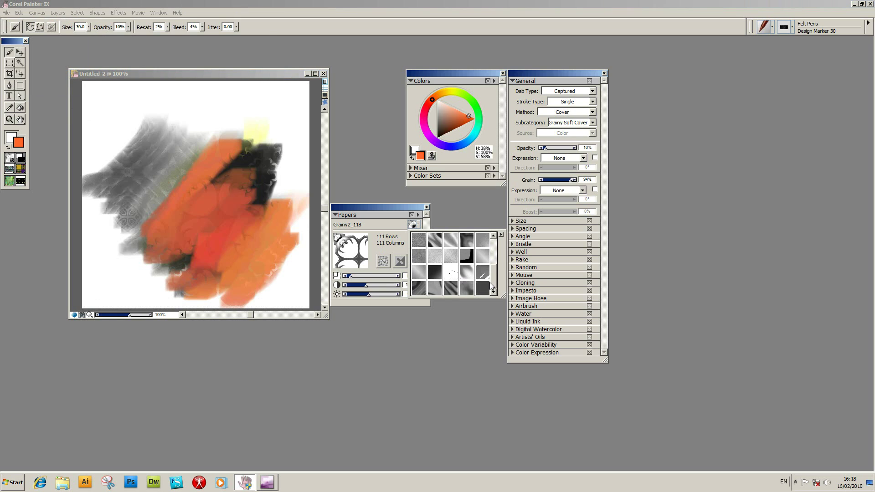
left_click(449, 288)
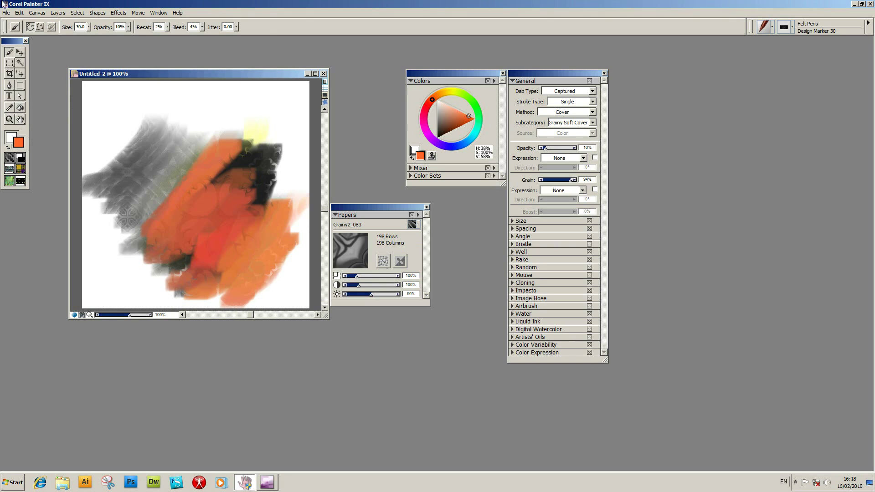
left_click(90, 13)
left_click(118, 13)
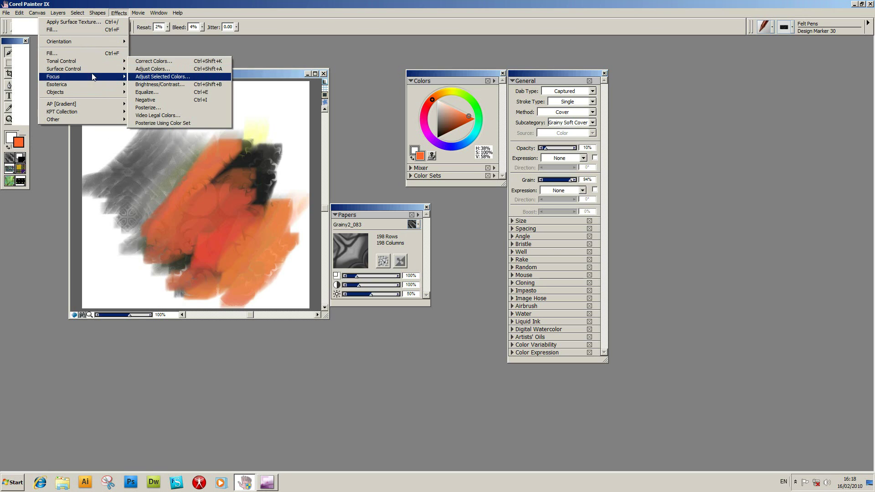
Apply a Grainy2_083 surface texture with adjusted paper contrast and Softness 4.3.
mouse_move(93, 73)
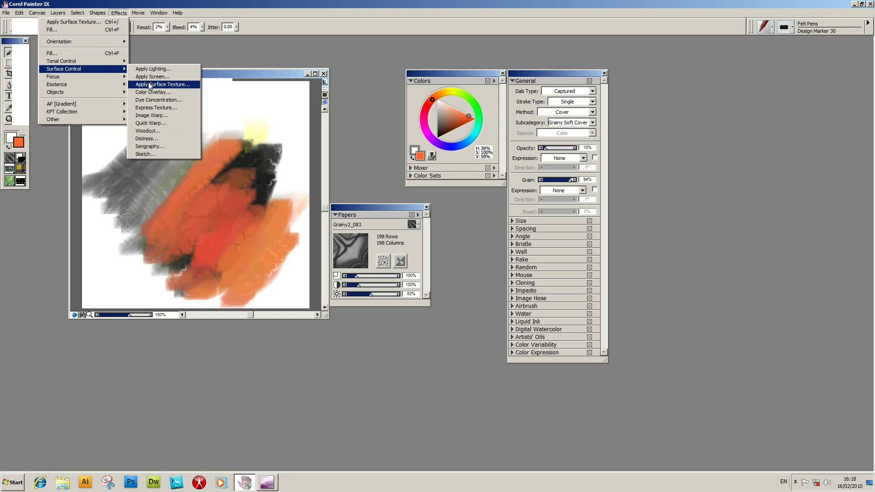
left_click(163, 85)
mouse_move(395, 162)
left_mouse_down()
mouse_move(382, 177)
mouse_move(372, 172)
mouse_move(389, 172)
left_mouse_up()
left_click_drag(401, 138, 496, 159)
left_click(353, 278)
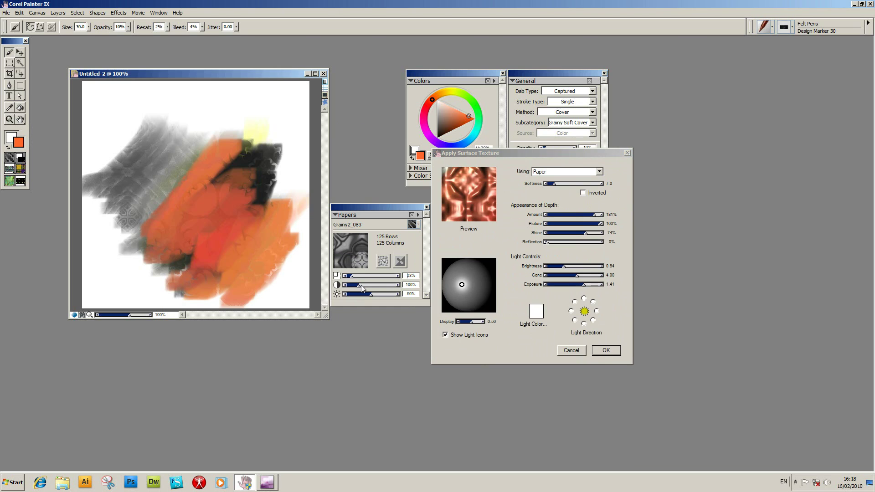
mouse_move(359, 285)
left_mouse_down()
mouse_move(372, 286)
mouse_move(355, 285)
mouse_move(370, 294)
left_mouse_up()
left_click_drag(556, 185, 553, 186)
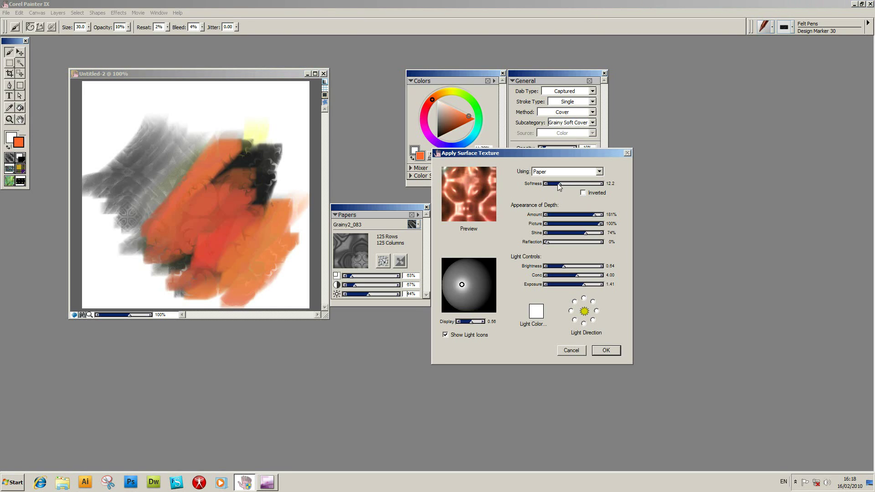
left_click(605, 350)
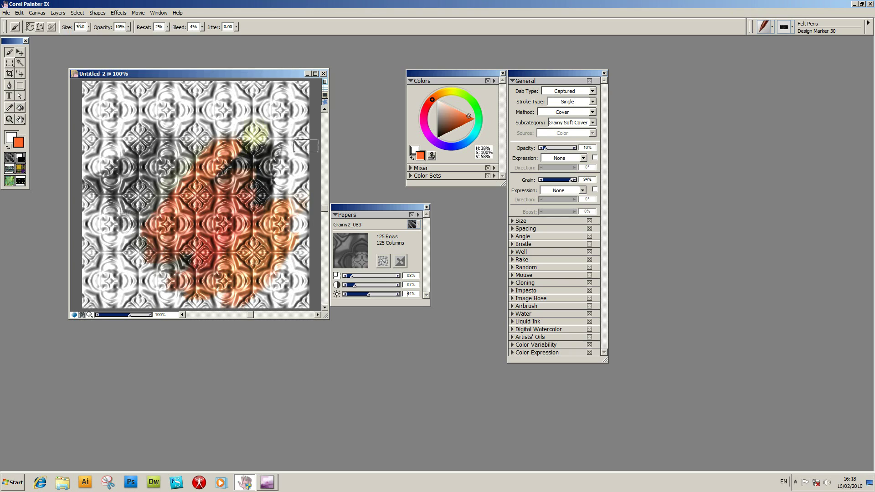
Undo the Apply Surface Texture and enlarge the Grainy2_083 paper scale to 383%.
left_click_drag(385, 206, 408, 199)
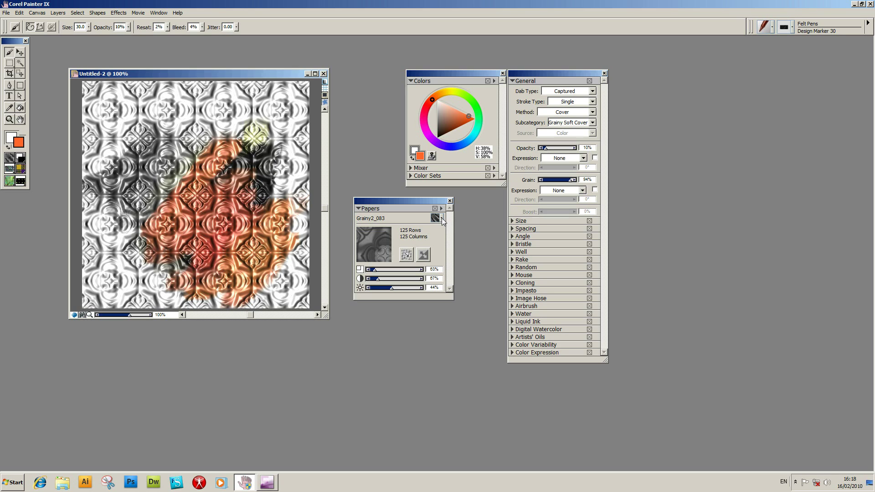
left_click(20, 13)
left_click(21, 23)
left_click_drag(374, 270, 416, 271)
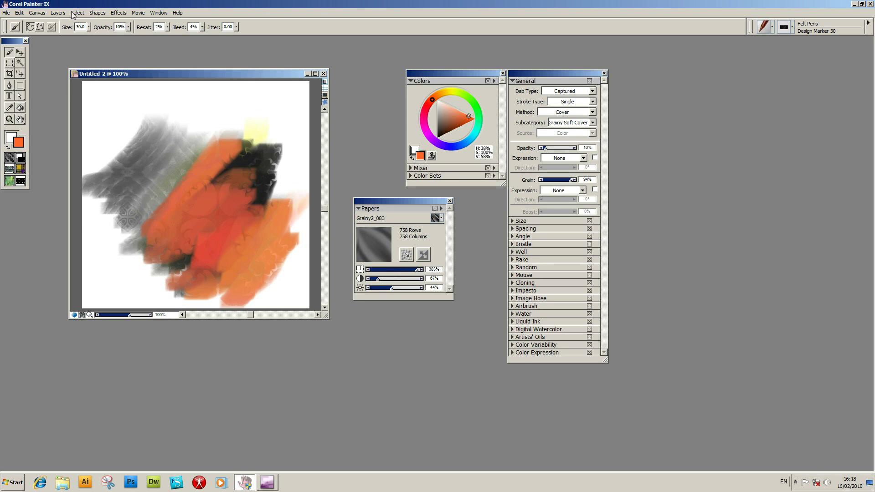
left_click(113, 13)
In Apply Surface Texture, move the light to the upper left and colour it purple.
mouse_move(105, 69)
left_click(158, 86)
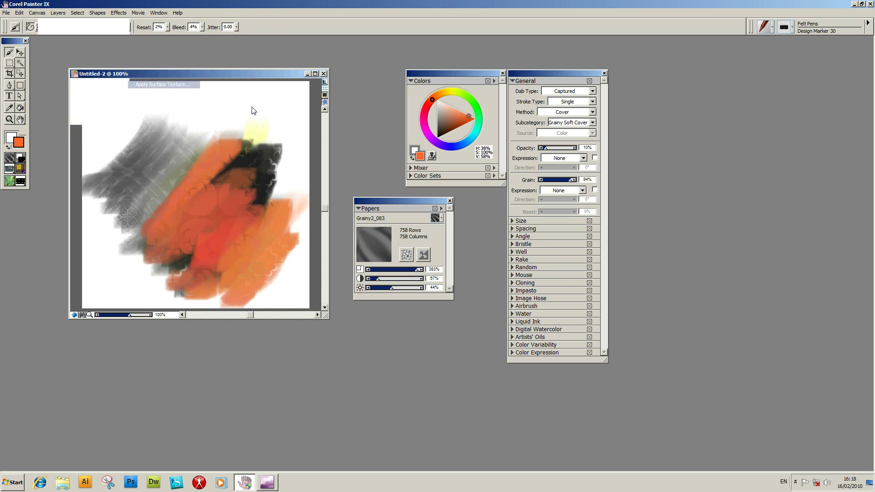
mouse_move(376, 175)
left_mouse_down()
mouse_move(389, 182)
mouse_move(373, 170)
mouse_move(383, 172)
mouse_move(385, 186)
mouse_move(385, 172)
left_mouse_up()
left_click(509, 330)
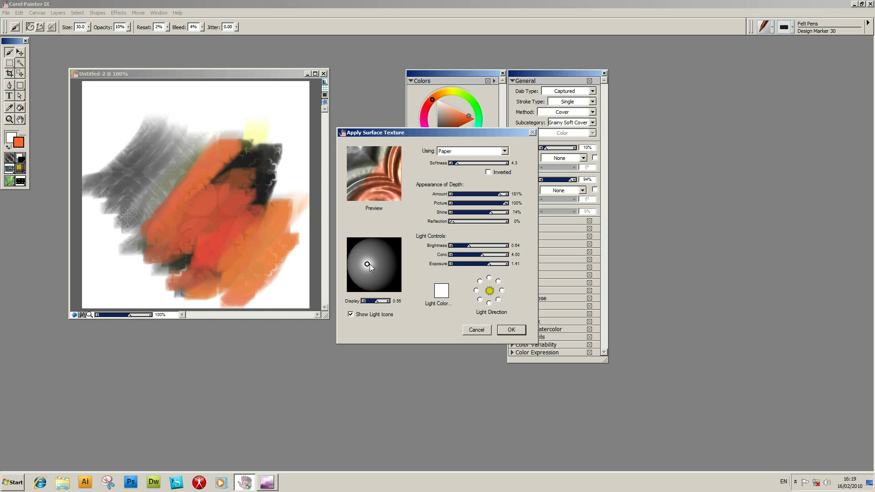
left_click_drag(367, 263, 361, 256)
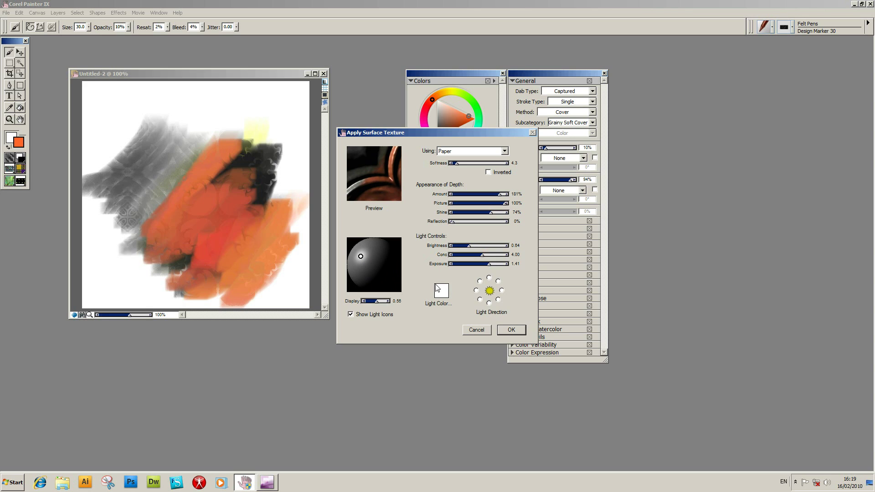
left_click(441, 291)
left_click_drag(486, 166, 506, 167)
left_click(538, 194)
left_click(361, 276)
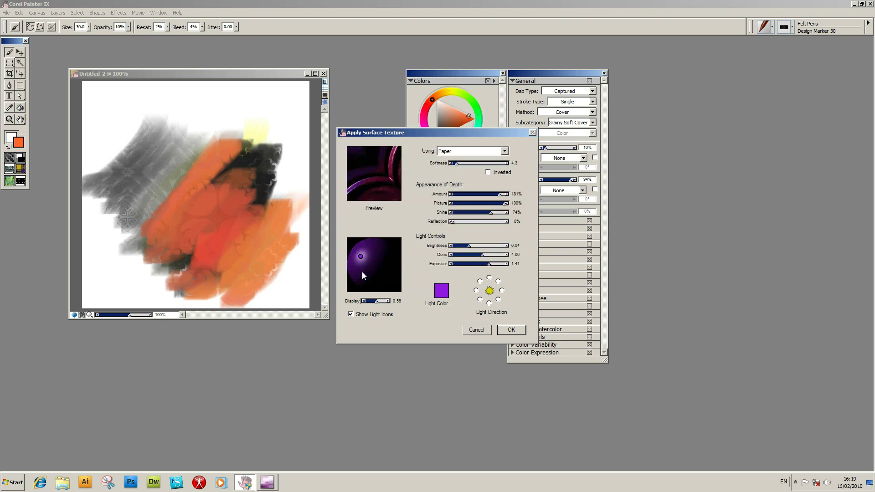
left_click_drag(362, 258, 363, 261)
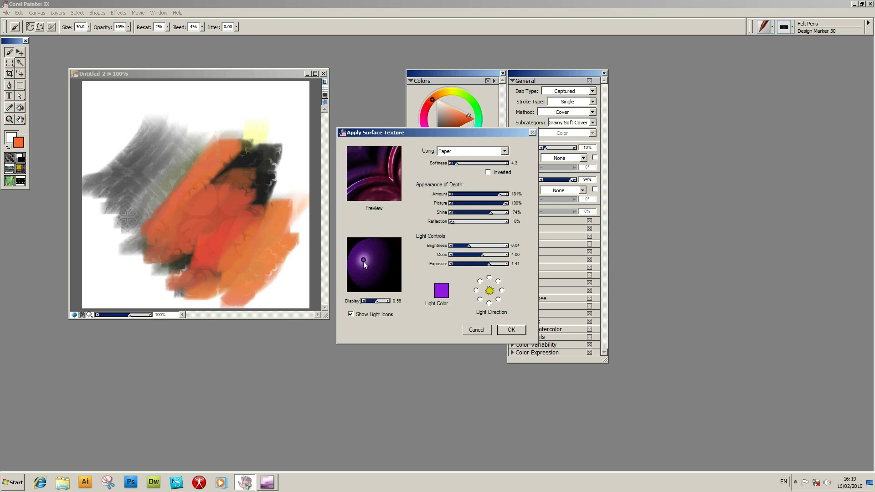
Add a second light at the lower right and colour it bright green.
left_click(383, 279)
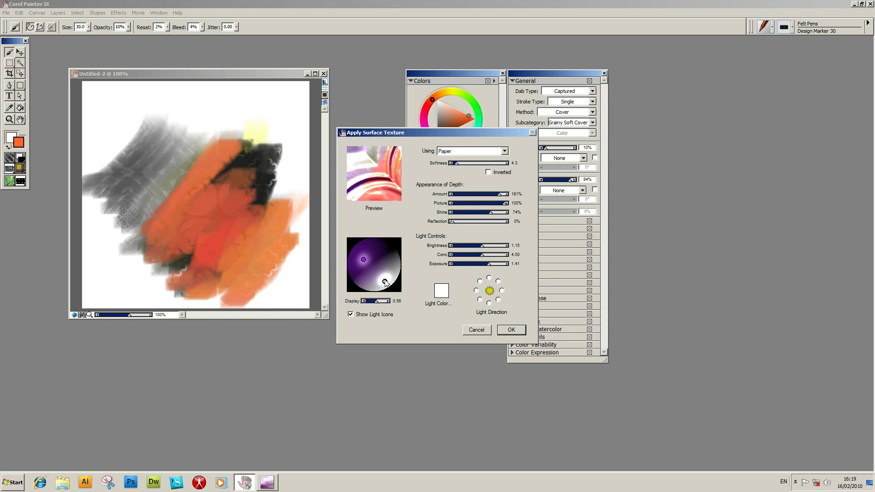
left_click_drag(385, 283, 387, 280)
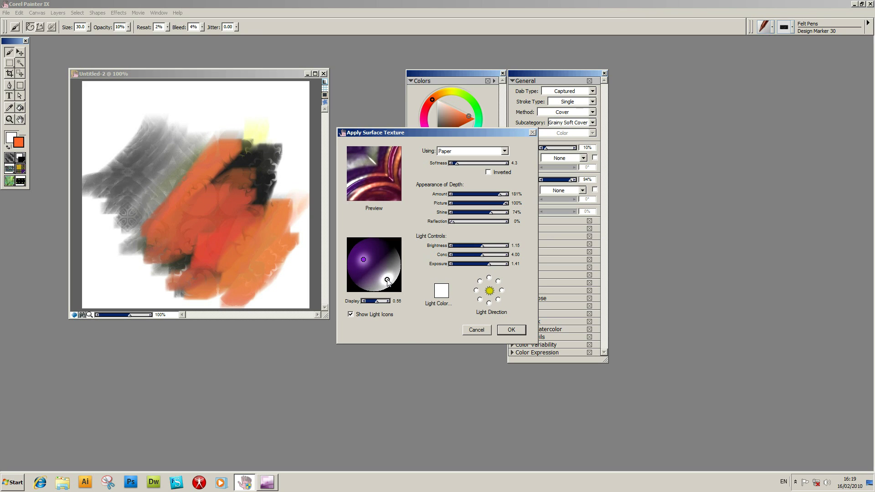
left_click(442, 293)
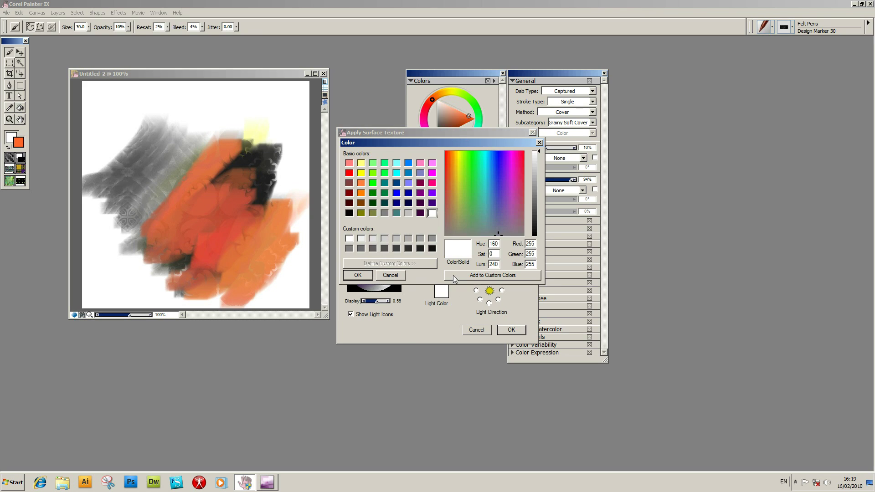
left_click(372, 183)
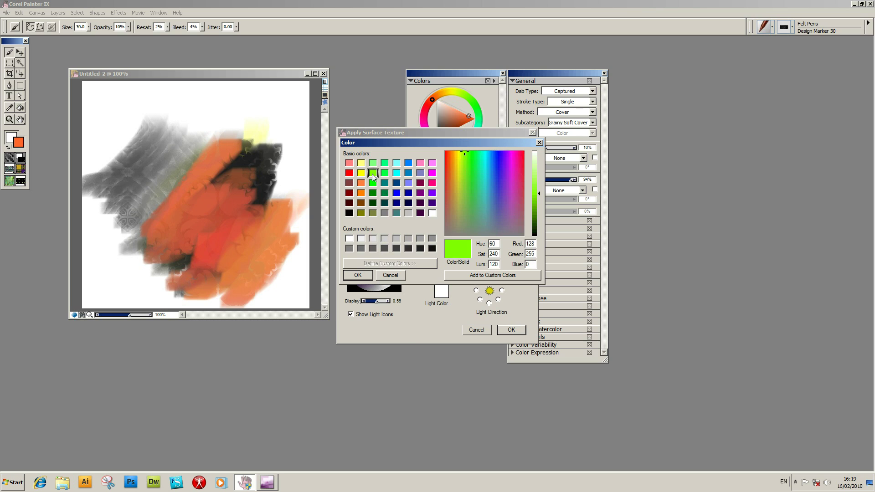
left_click(368, 275)
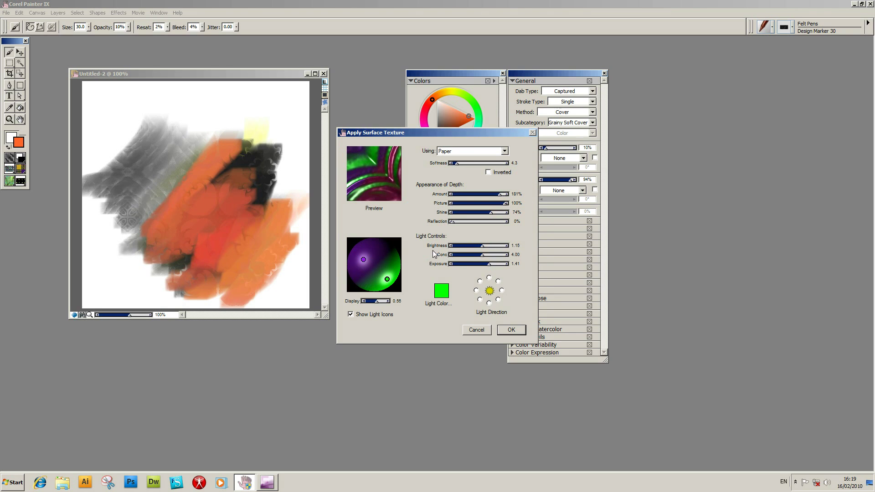
Apply the purple-and-green lit texture and enlarge the document window around the canvas.
left_click(511, 329)
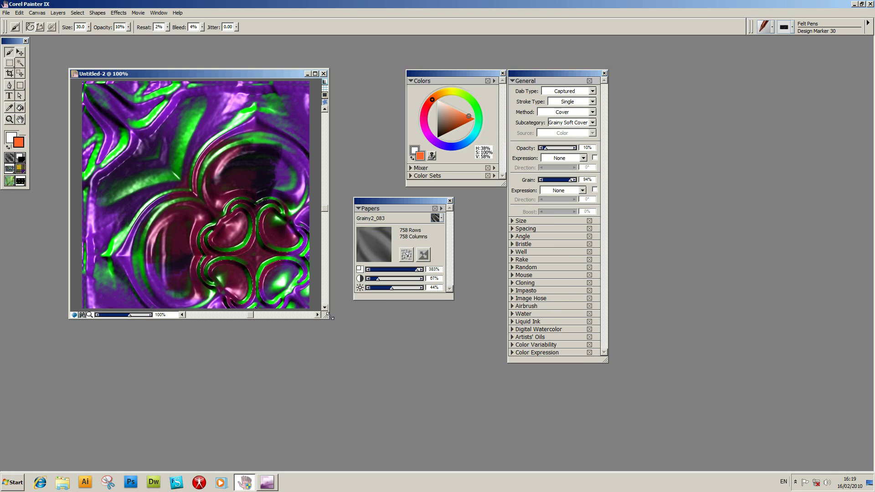
left_click_drag(328, 316, 361, 351)
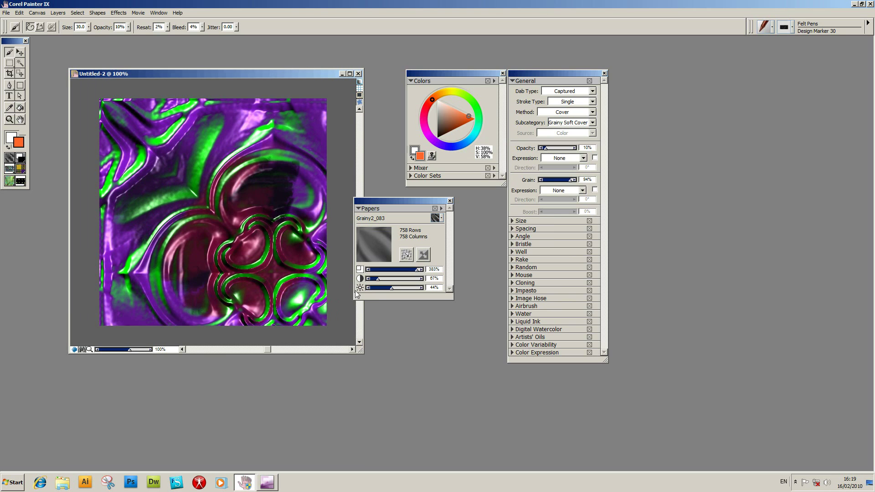